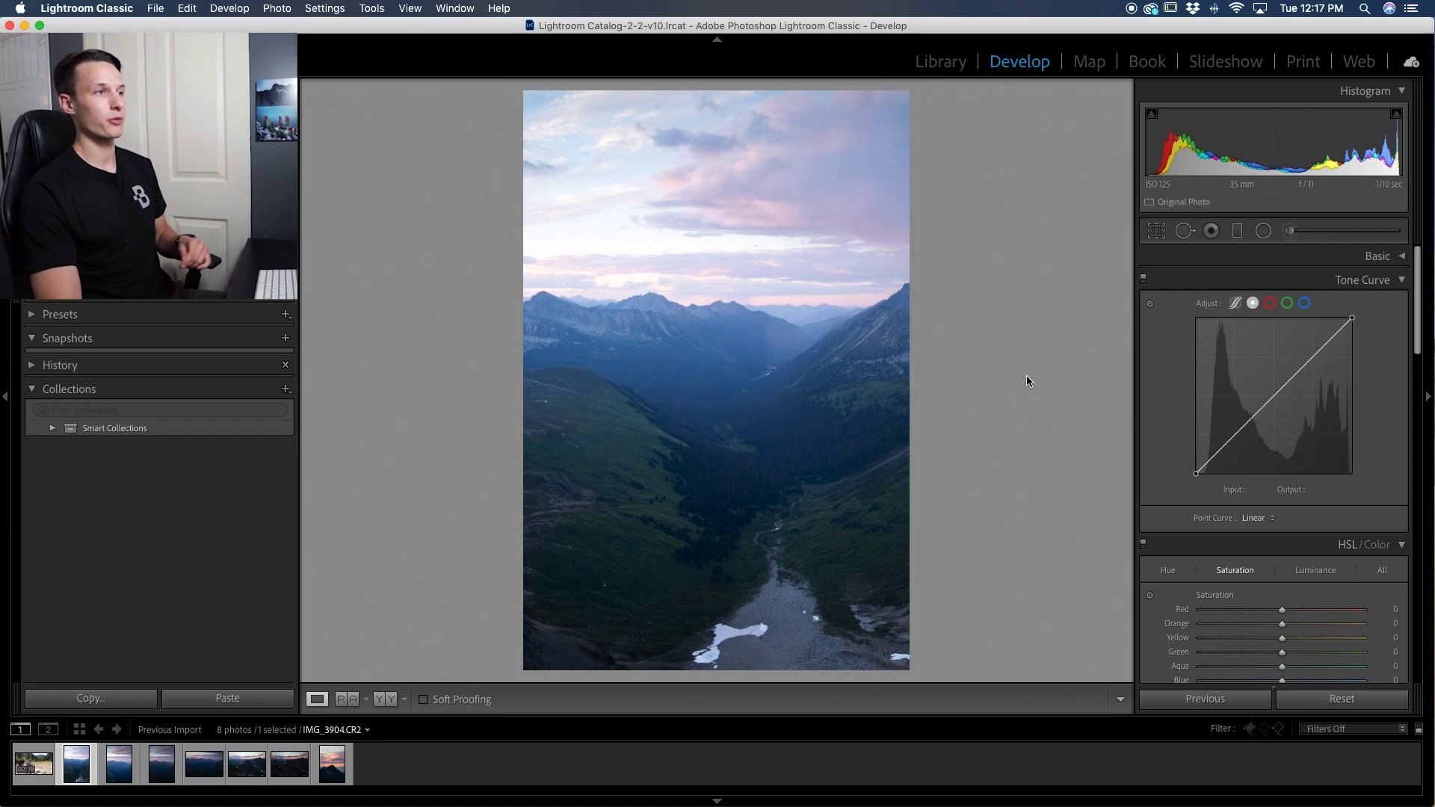
# Drag a graduated filter from the sky down to the peaks at −1.87 exposure and show its mask overlay
pyautogui.click(1237, 231)
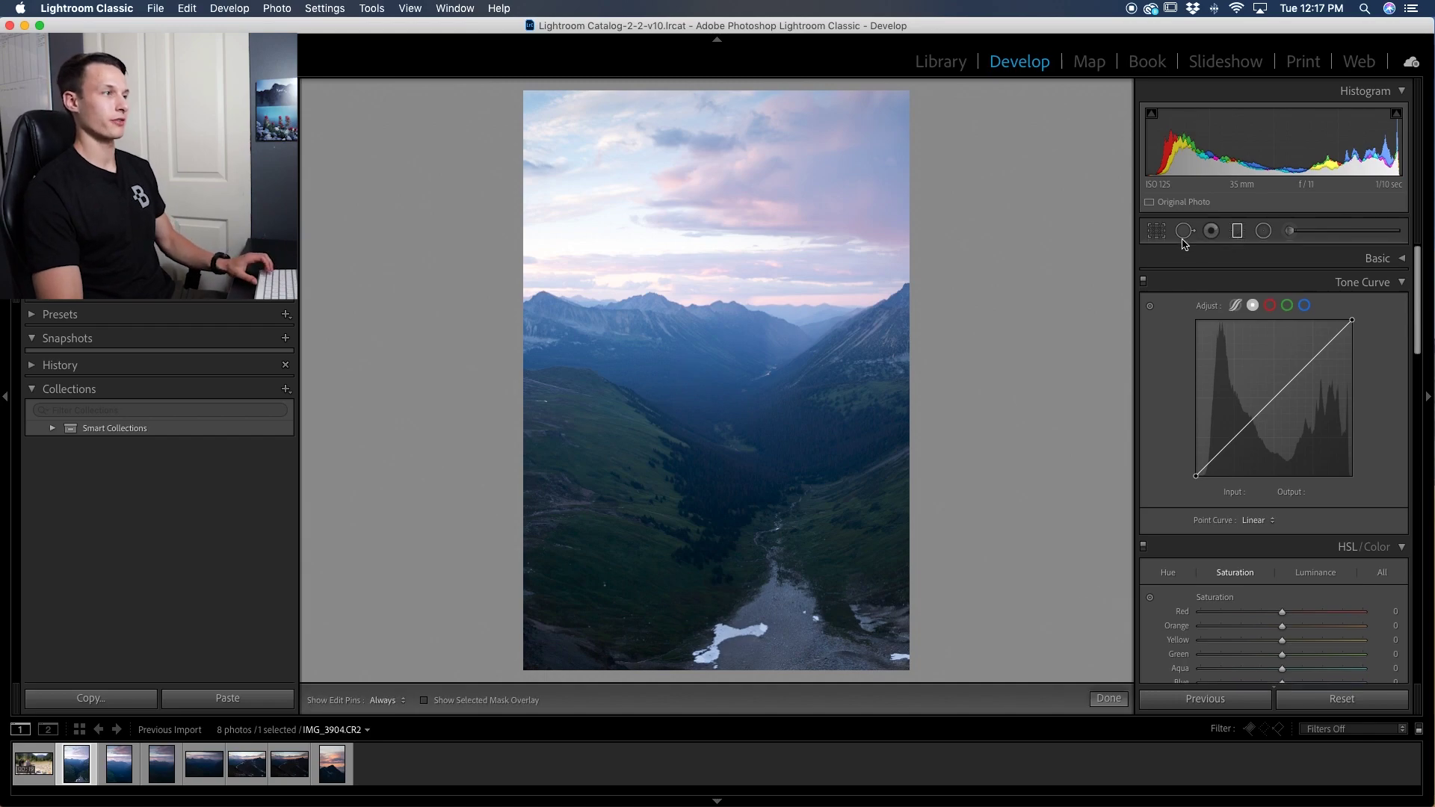
pyautogui.moveTo(698, 213); pyautogui.dragTo(697, 387)
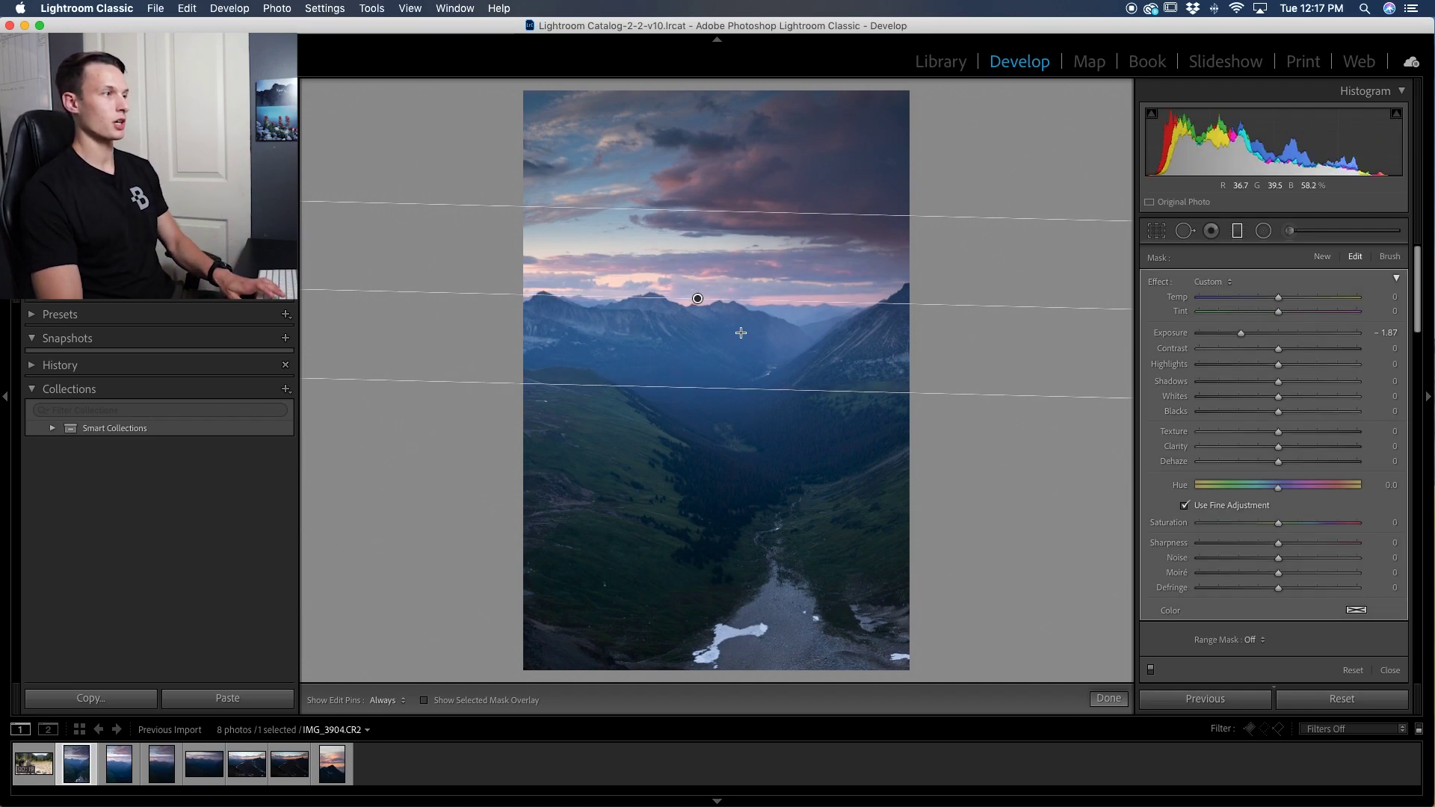
pyautogui.press('o')
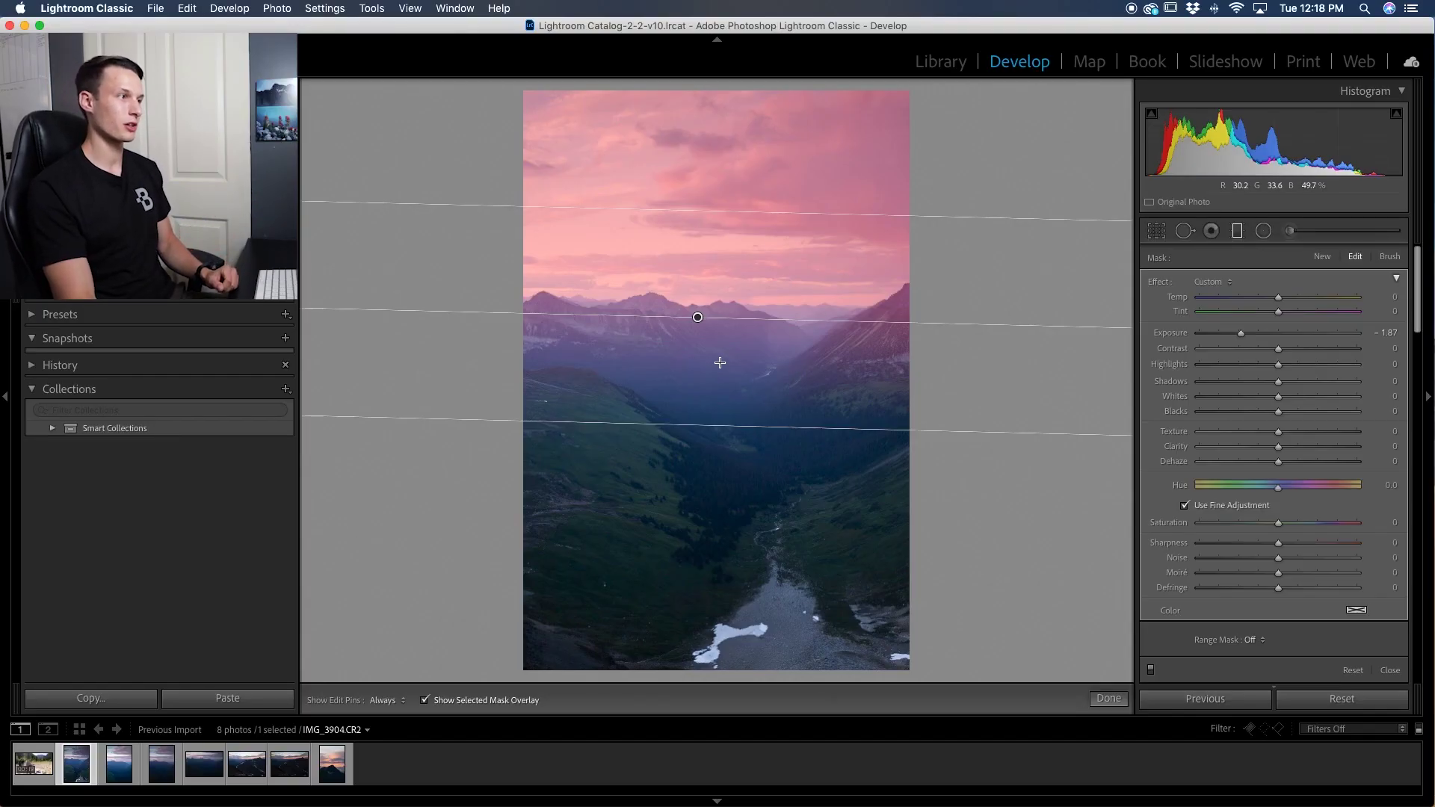
# Set the filter's Range Mask to Color and sample five spots across the pink clouds
pyautogui.click(1261, 642)
pyautogui.click(1271, 653)
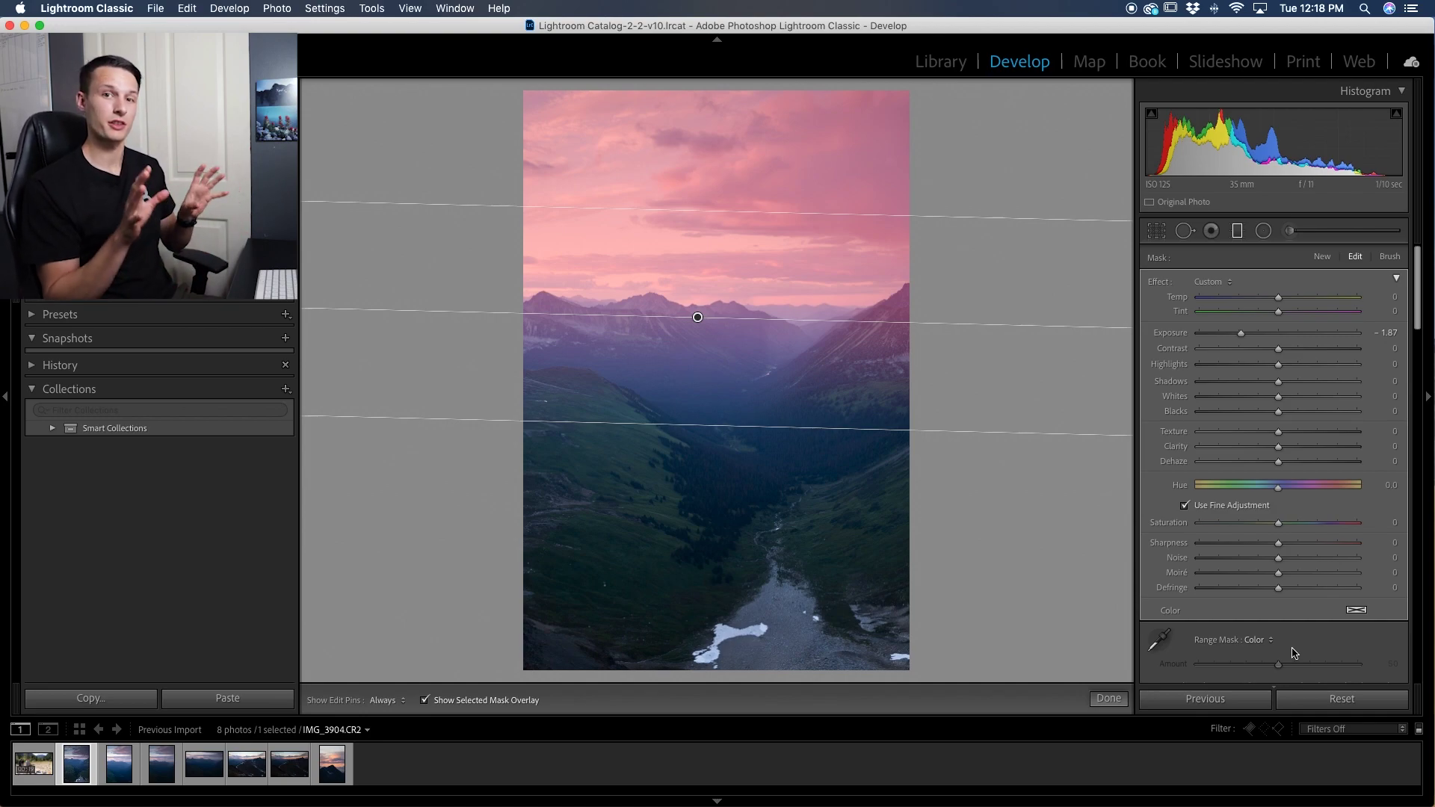
pyautogui.click(1163, 635)
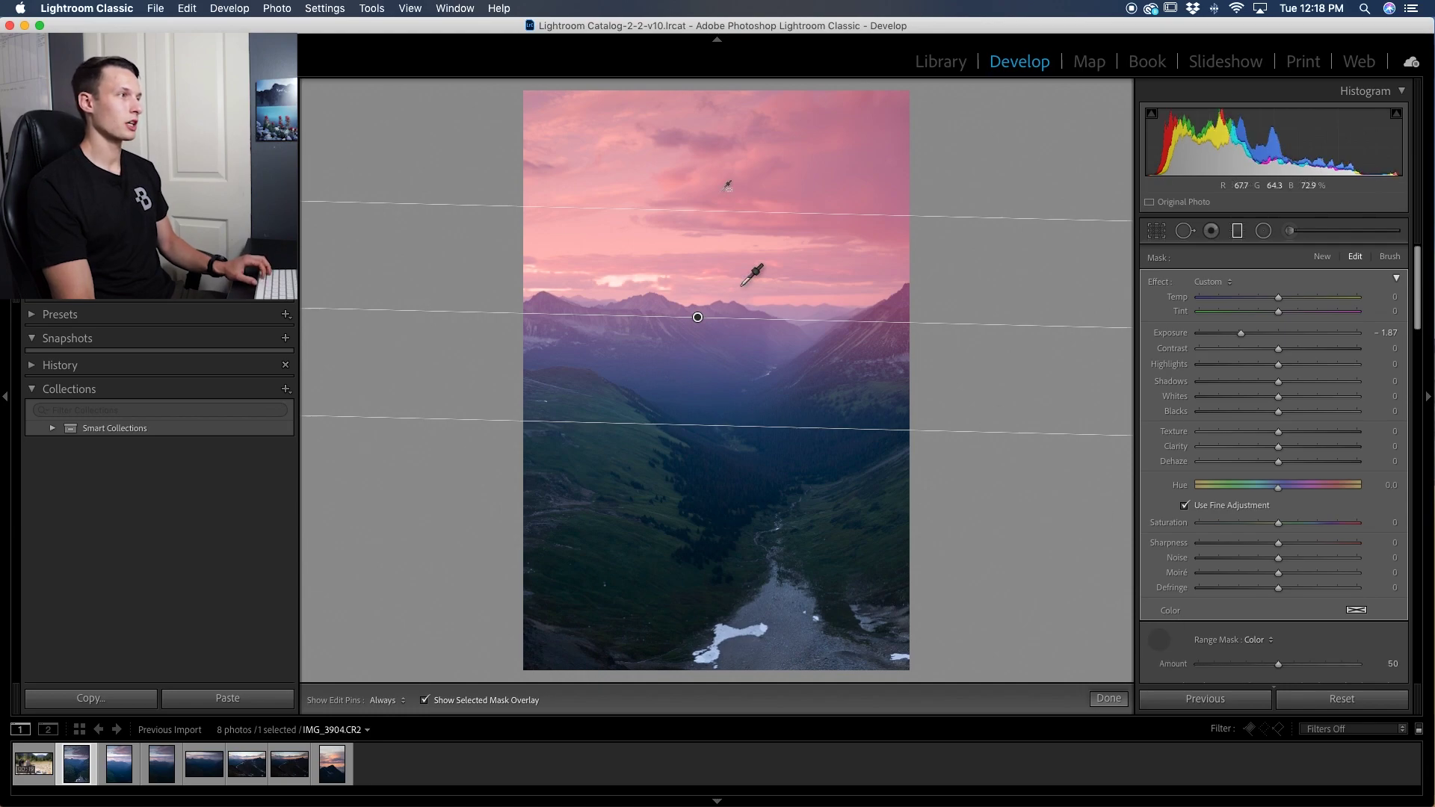
pyautogui.click(650, 154)
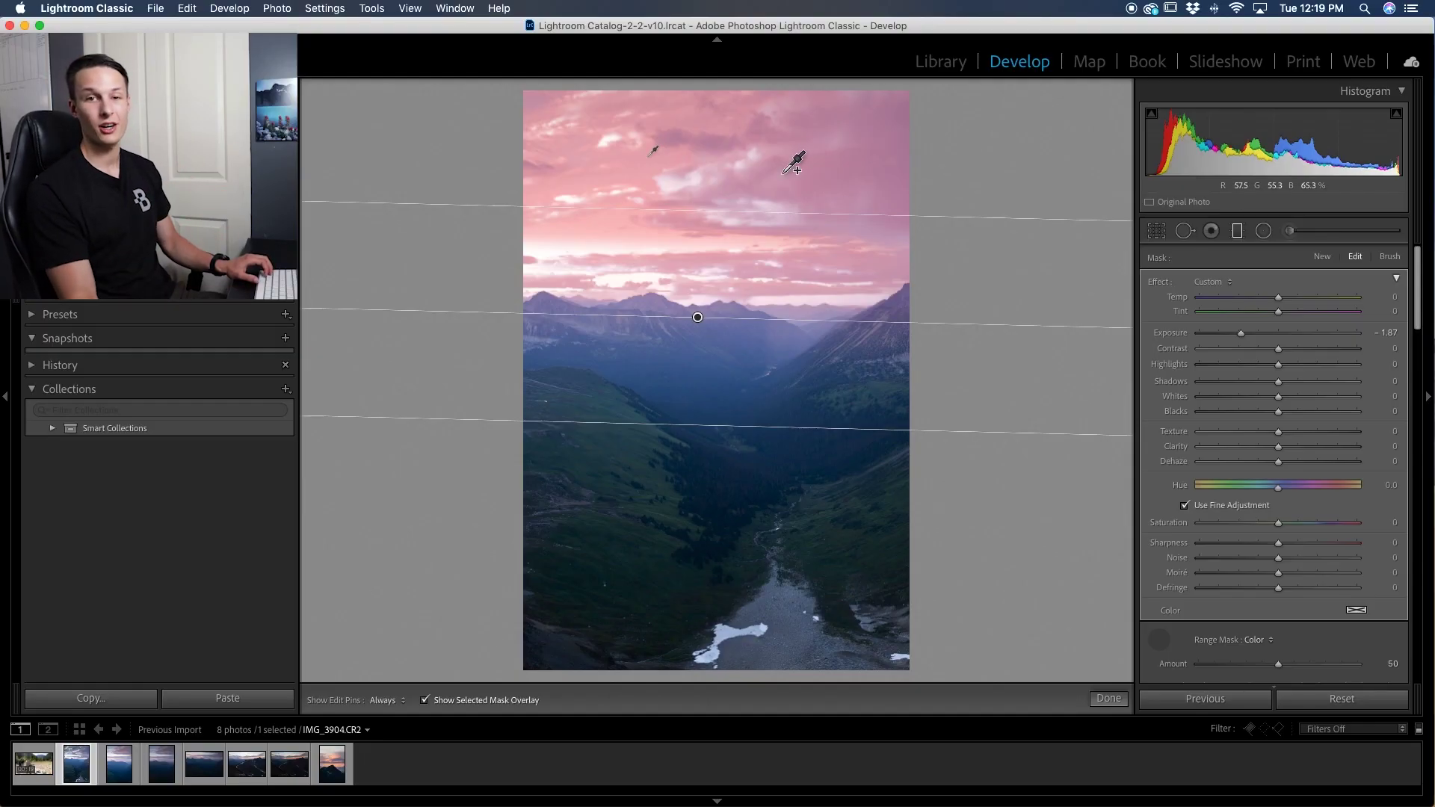
pyautogui.click(788, 167)
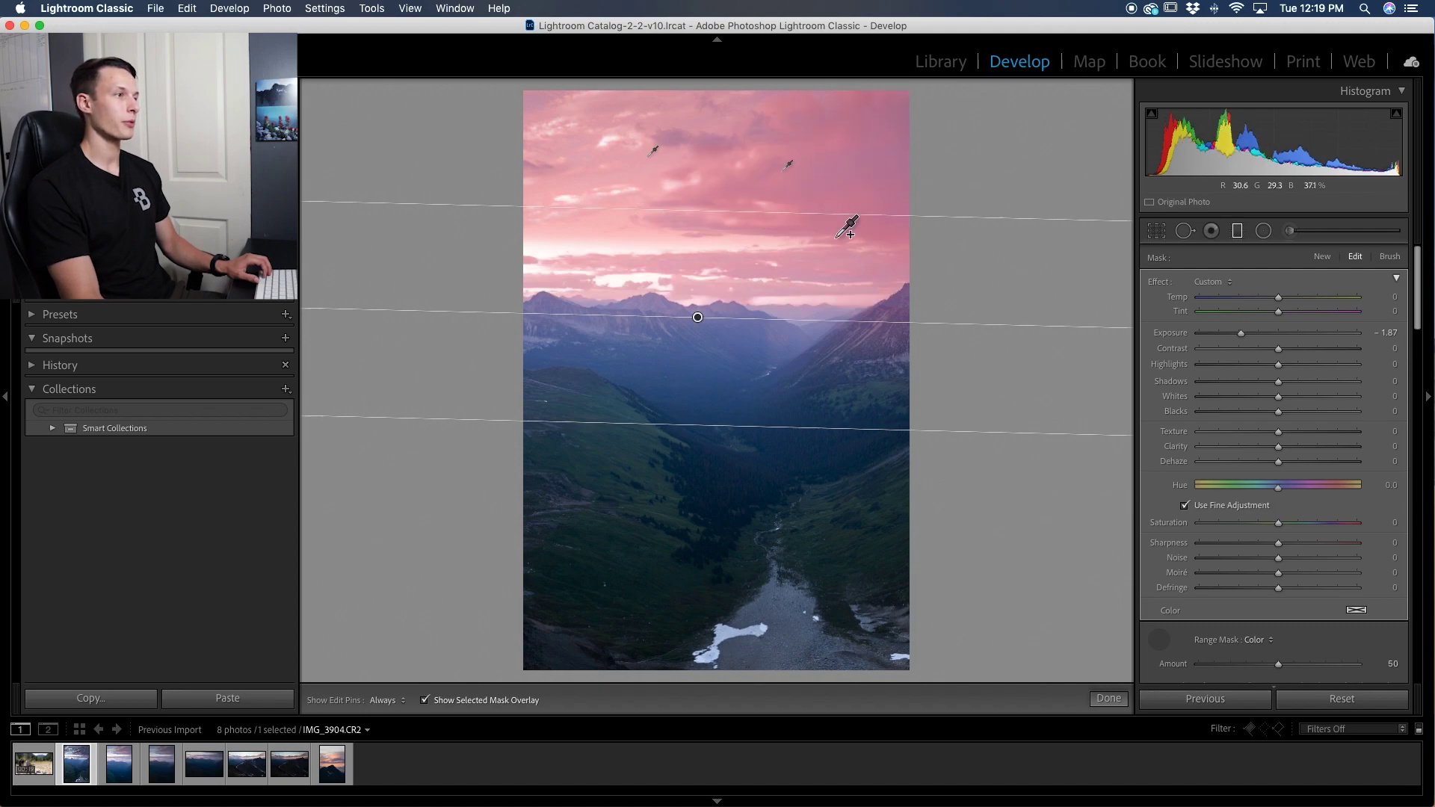
pyautogui.click(640, 271)
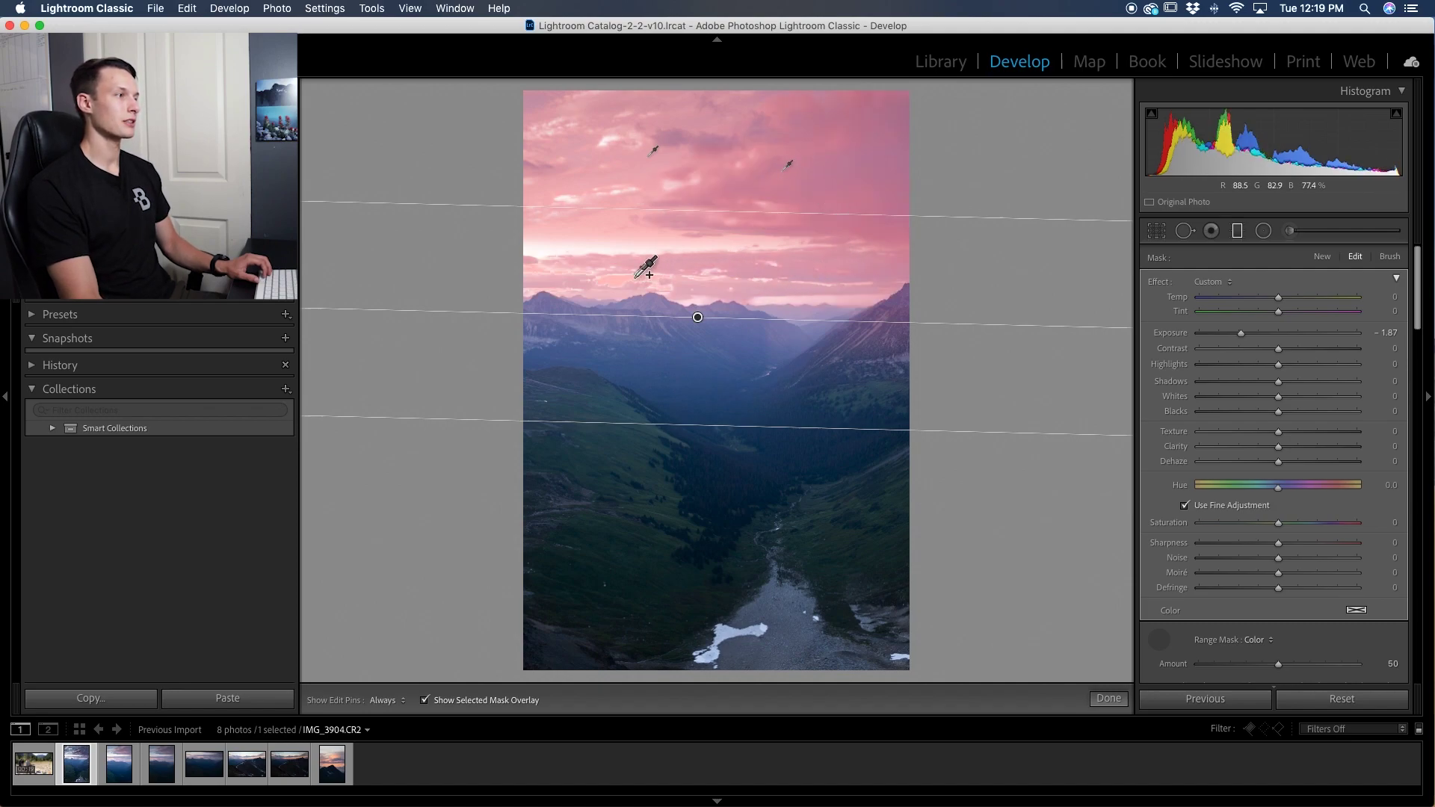
pyautogui.click(588, 238)
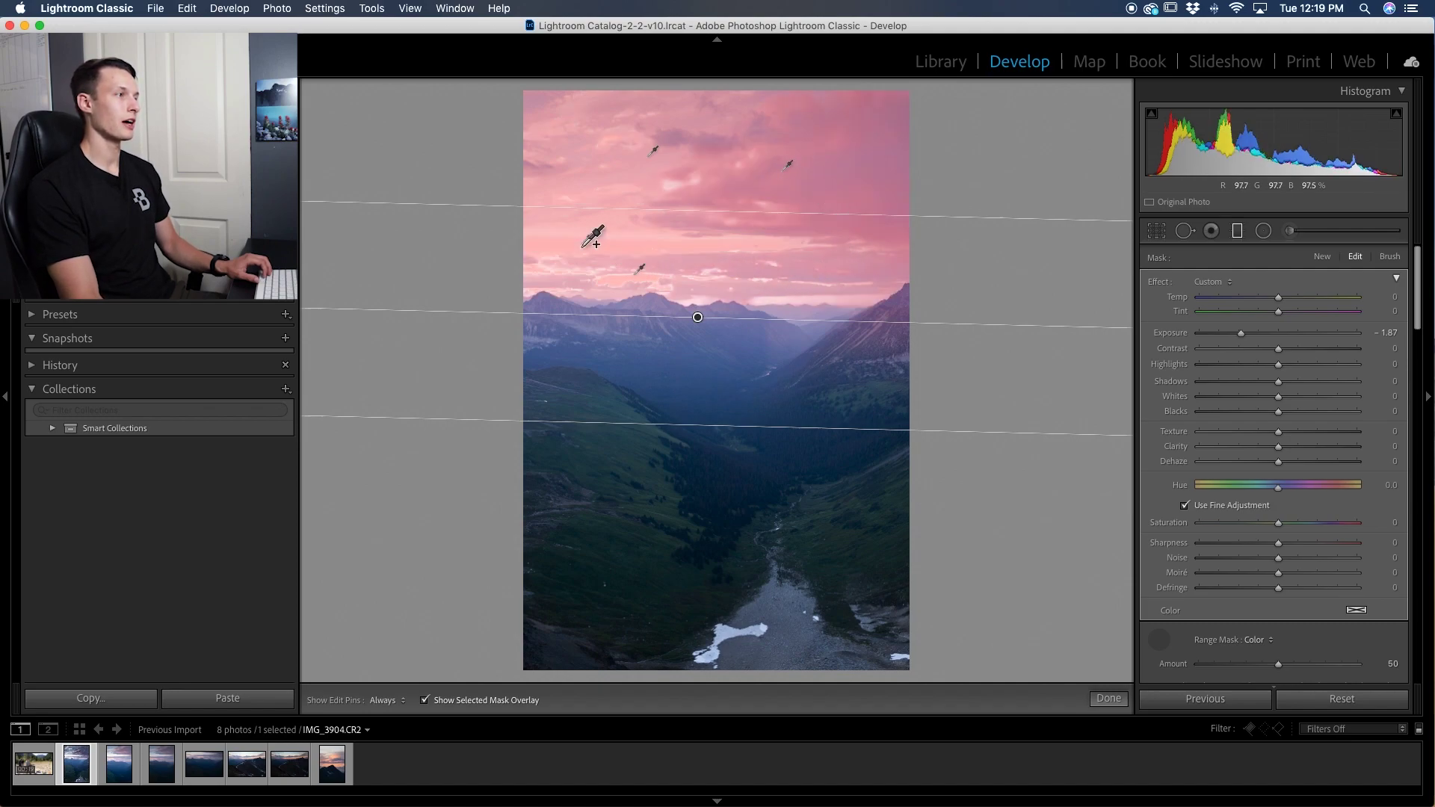
pyautogui.click(676, 179)
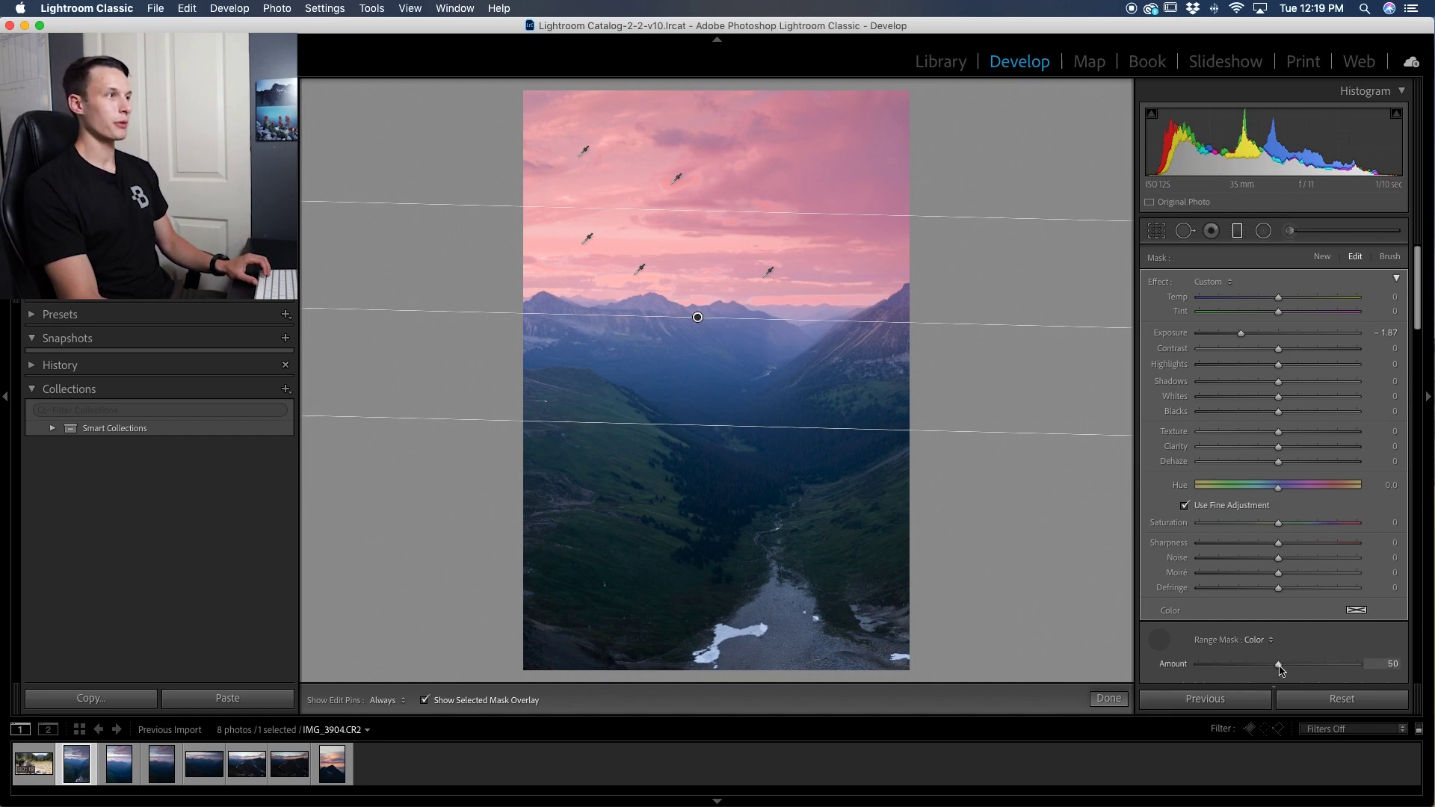
# Adjust the color range mask Amount to 77, then hide the mask overlay
pyautogui.moveTo(1329, 668); pyautogui.dragTo(1330, 667)
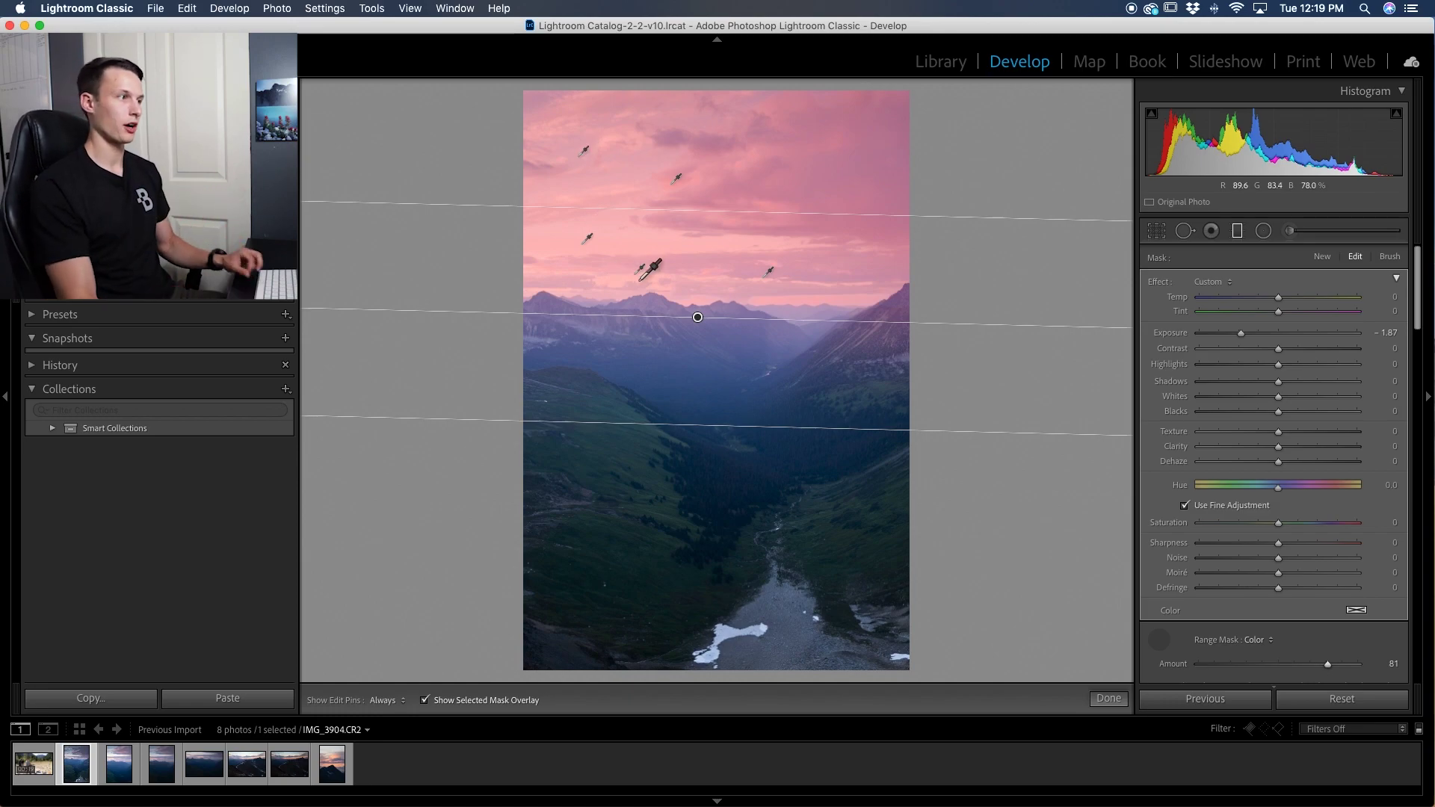
pyautogui.moveTo(1328, 669); pyautogui.dragTo(1237, 665)
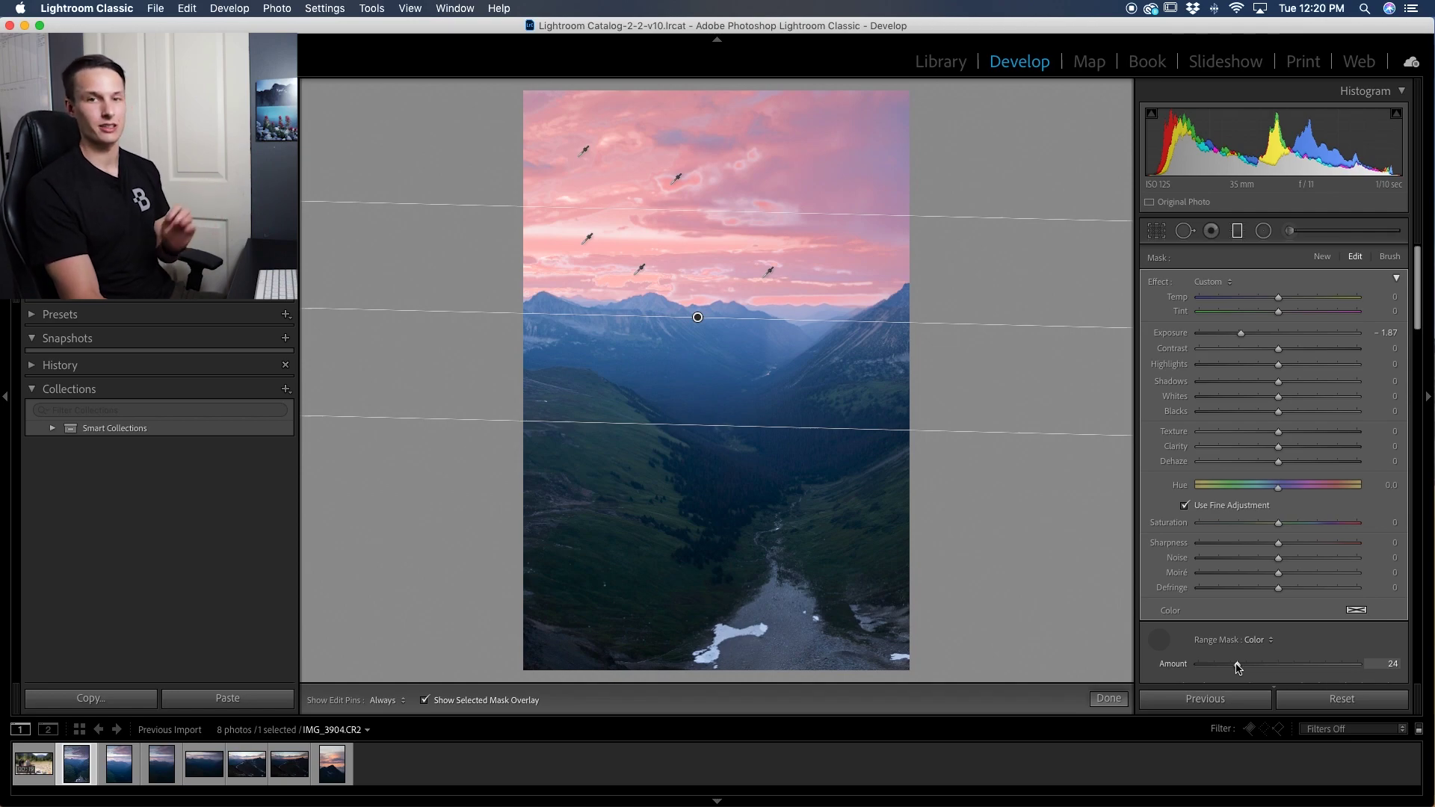
pyautogui.moveTo(1237, 668); pyautogui.dragTo(1326, 665)
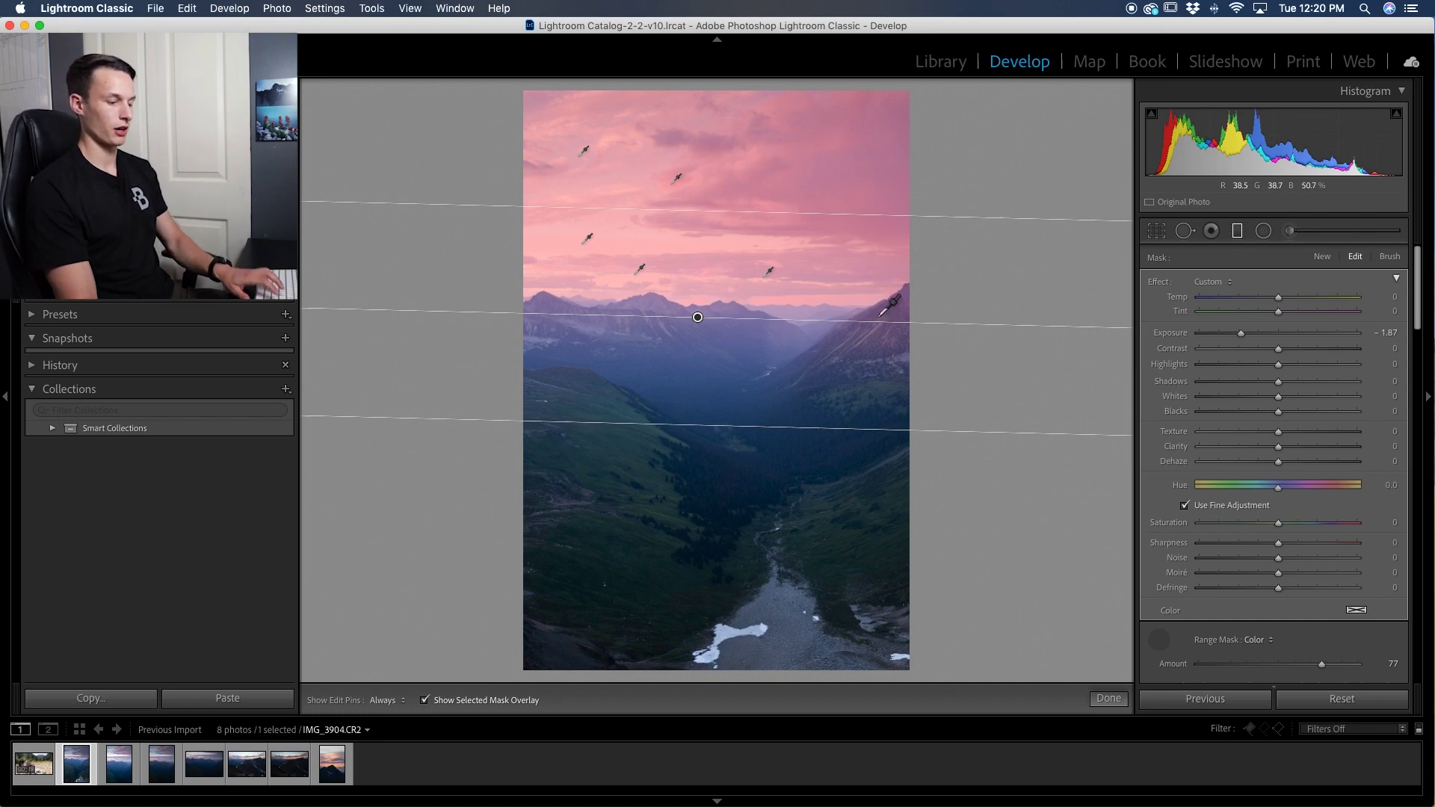
pyautogui.press('o')
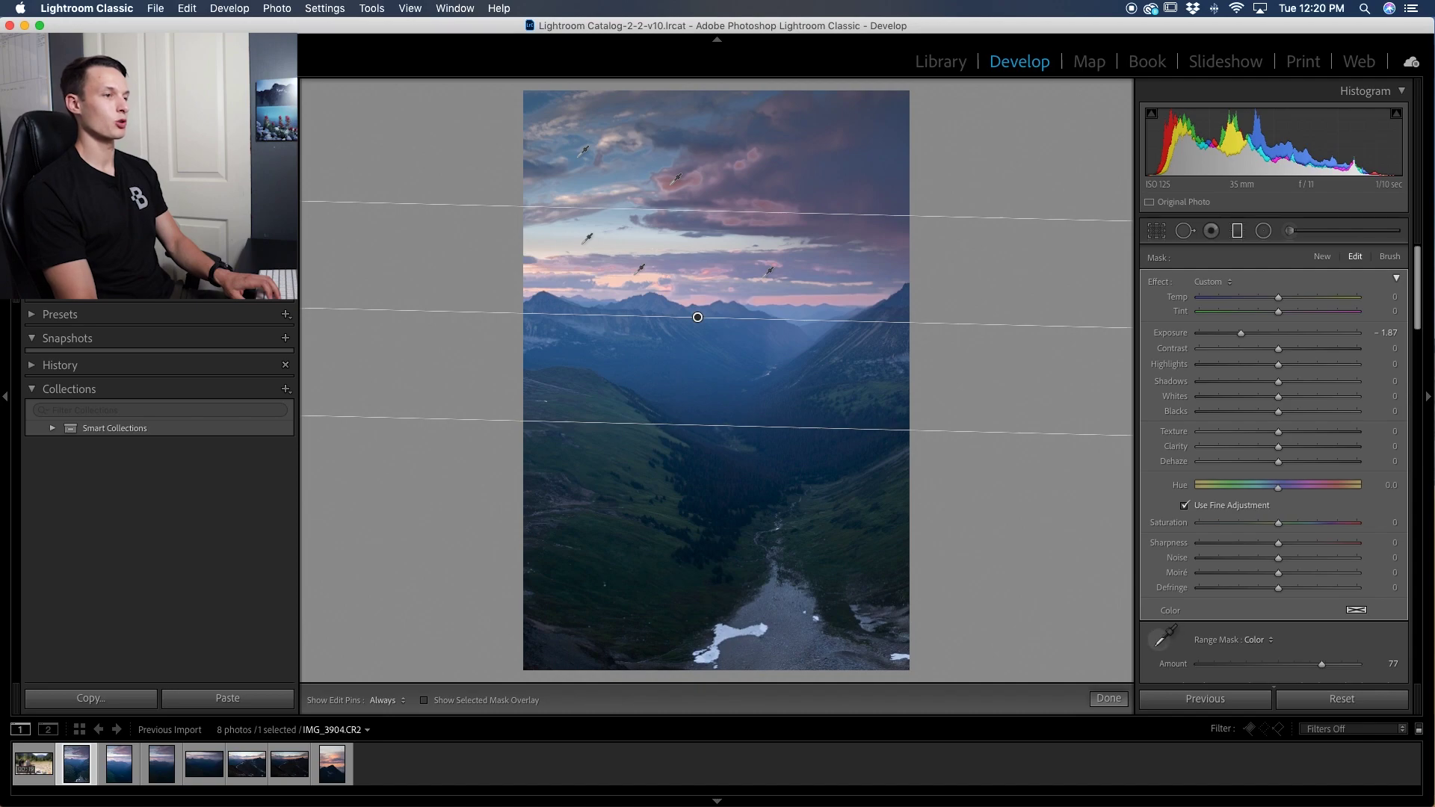
# Put the color sampler away and reset the sky filter's Exposure to 0.00
pyautogui.click(1159, 642)
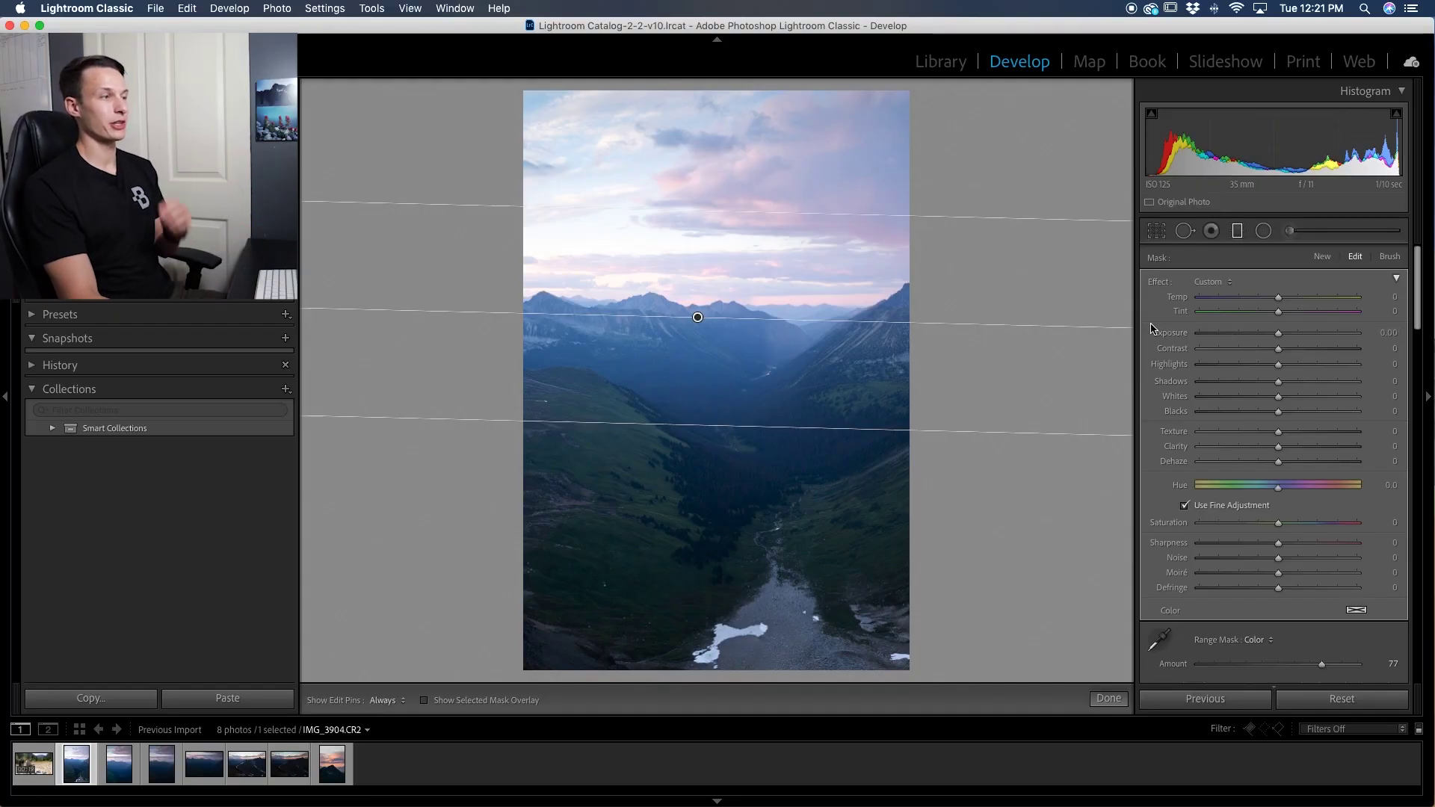
pyautogui.scroll(-1, 1151, 329)
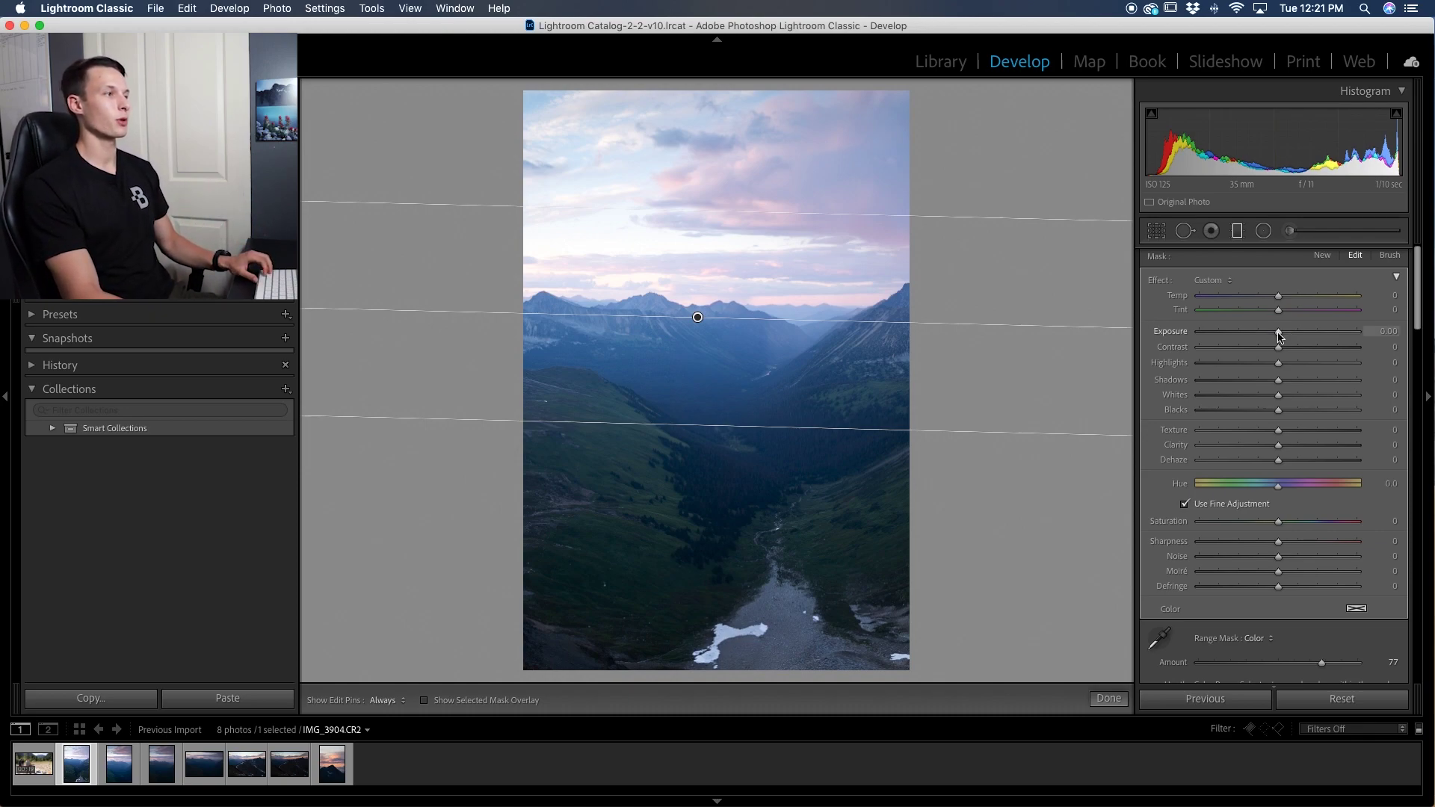
# Set the sky filter to Exposure −0.42, Highlights −32, Shadows 35, Whites 15, Blacks −25
pyautogui.moveTo(1279, 334); pyautogui.dragTo(1270, 334)
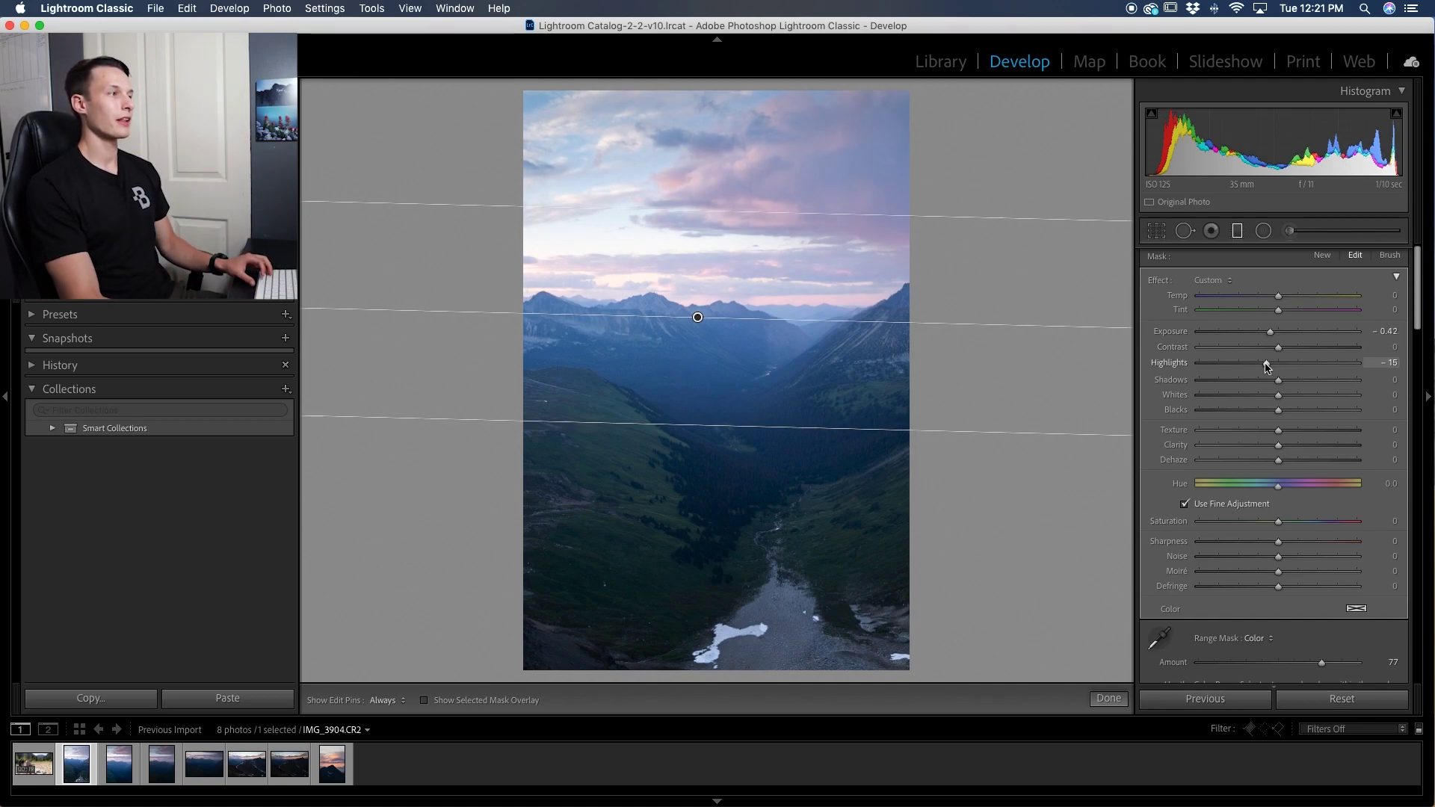
pyautogui.moveTo(1260, 364); pyautogui.dragTo(1253, 364)
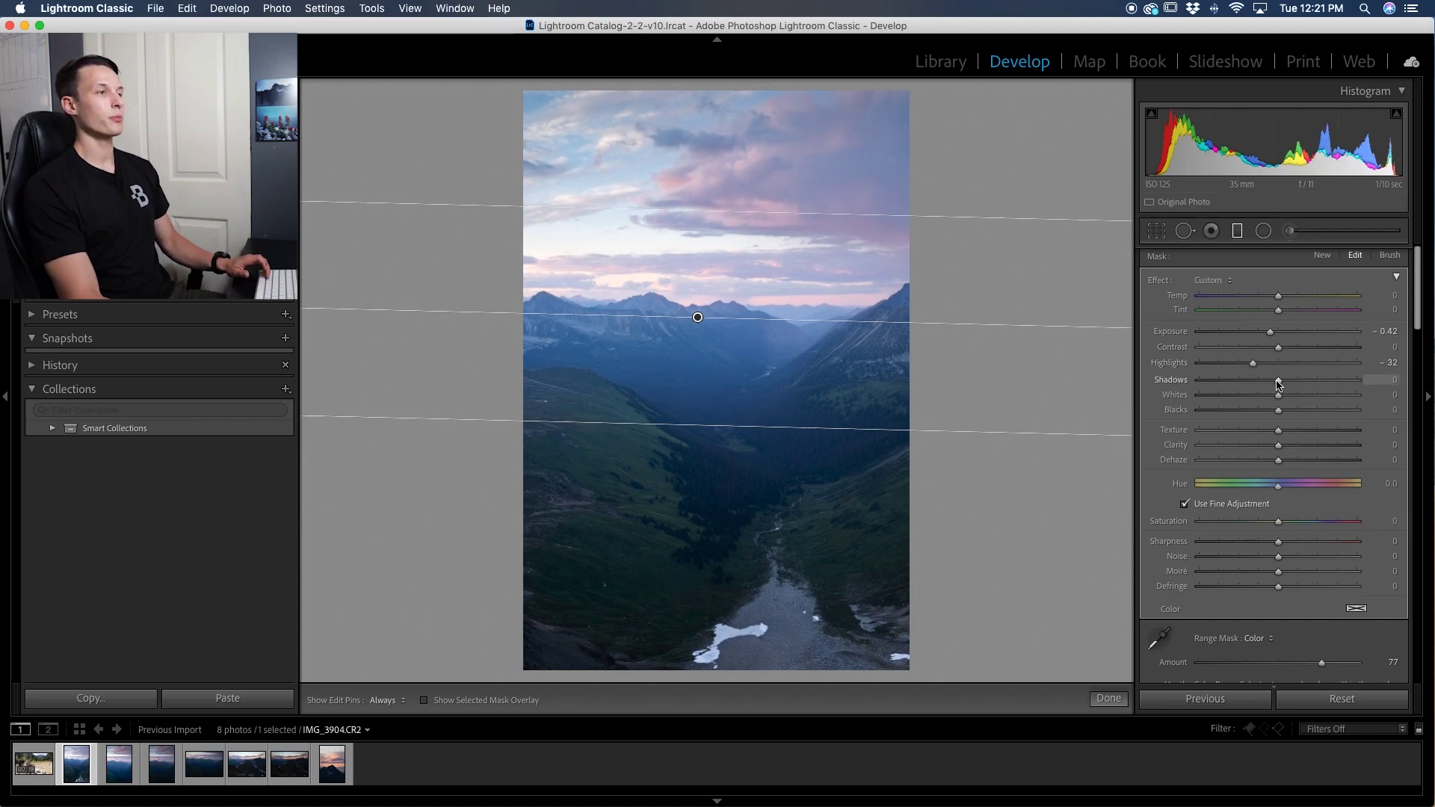
pyautogui.moveTo(1277, 383); pyautogui.dragTo(1299, 383)
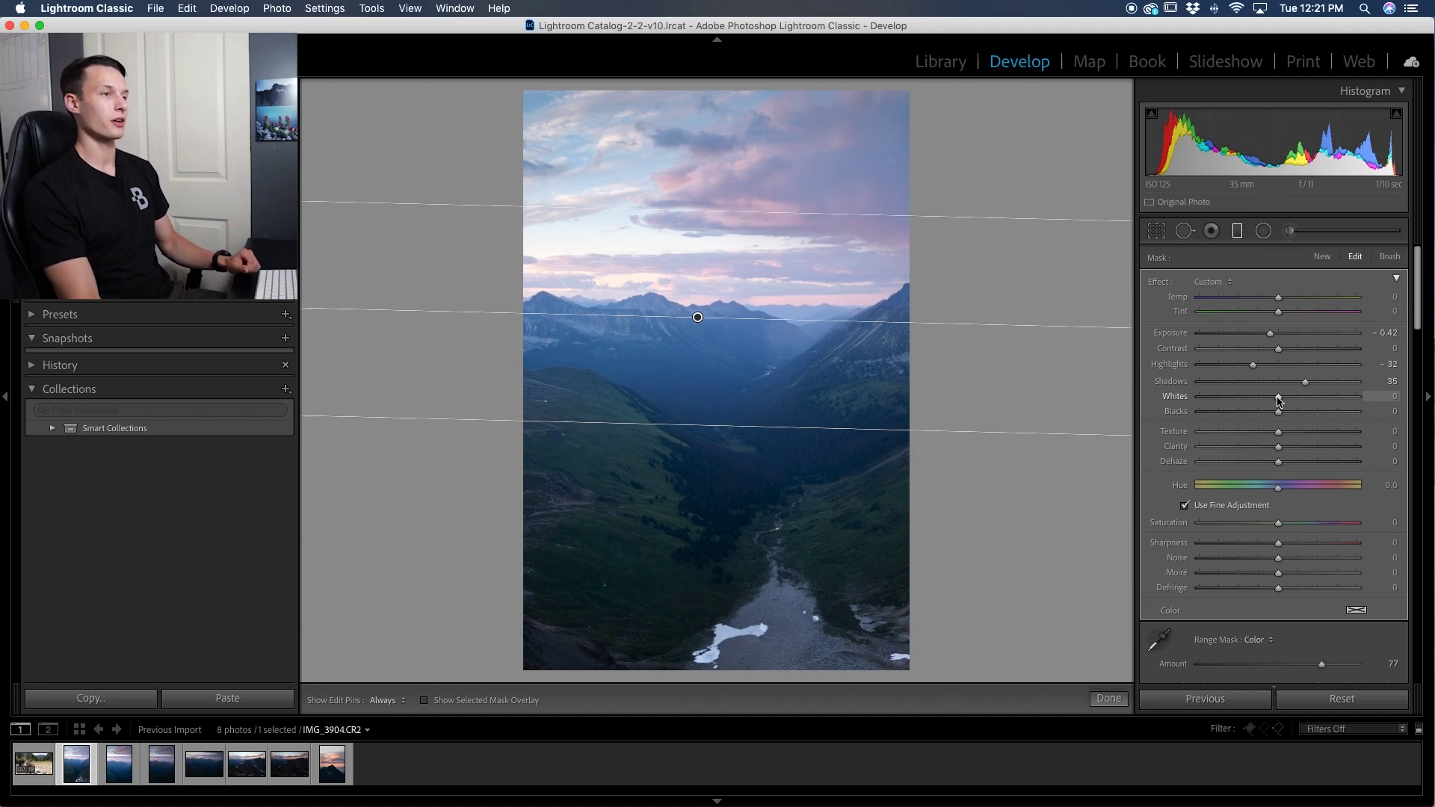
pyautogui.moveTo(1289, 398); pyautogui.dragTo(1292, 400)
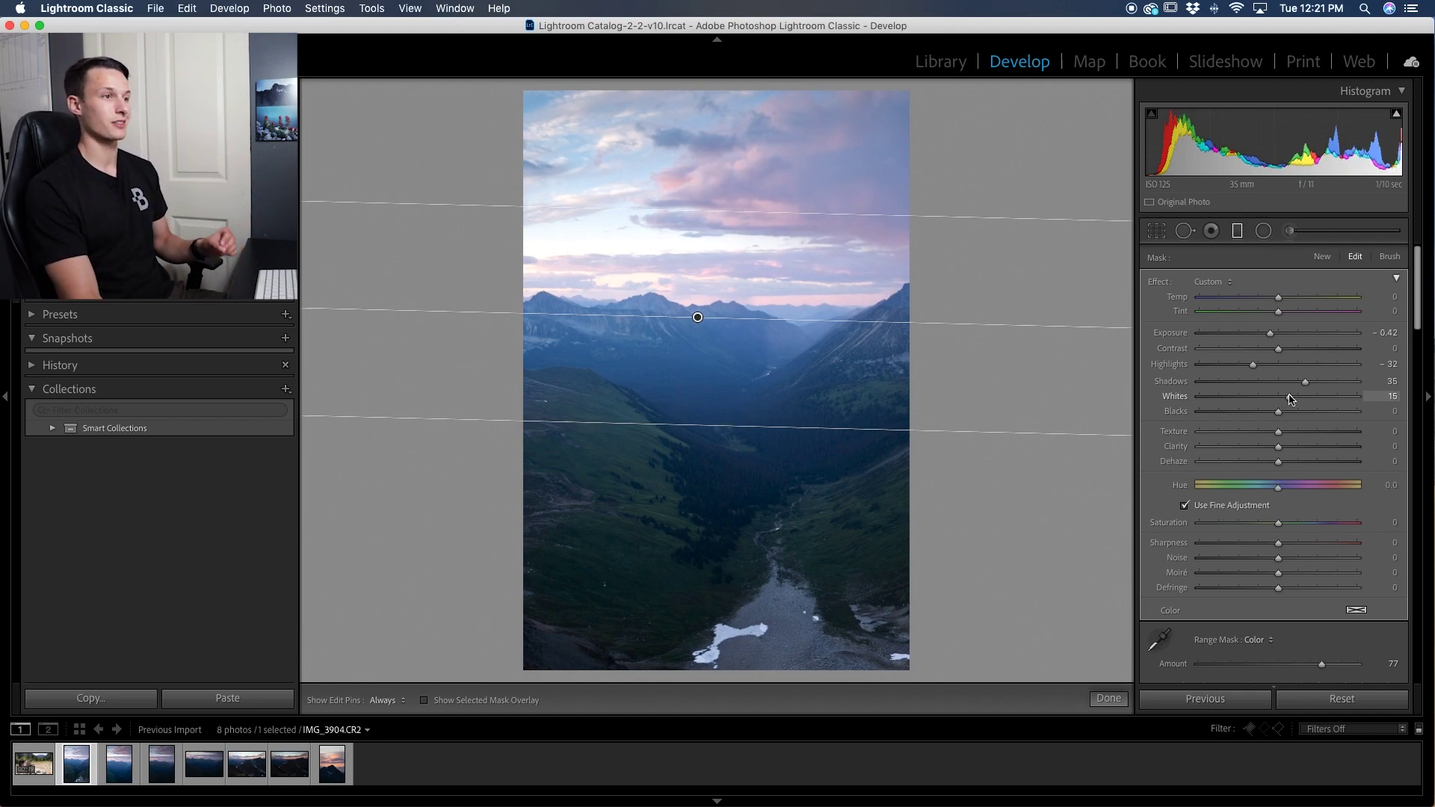
pyautogui.scroll(-1, 1282, 413)
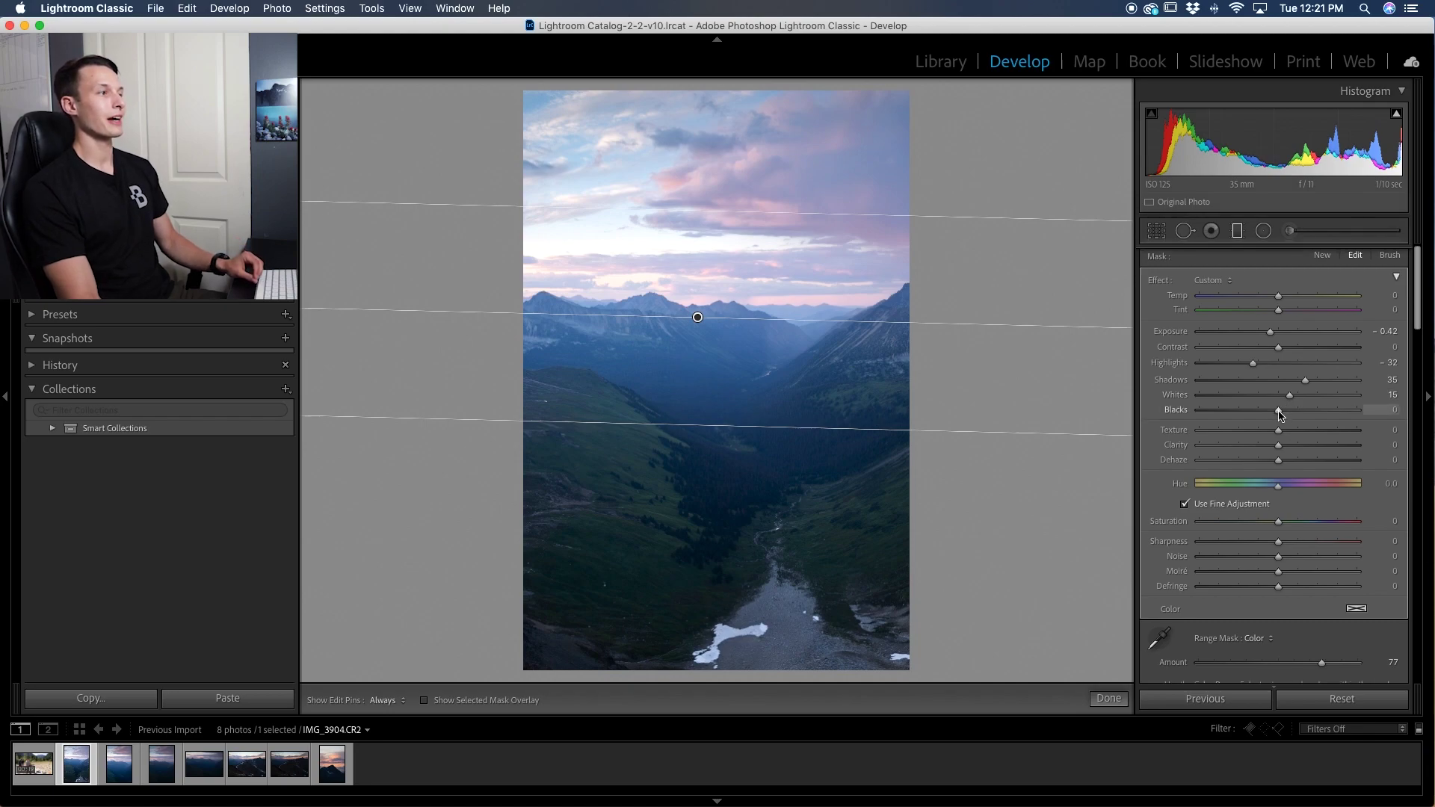
pyautogui.moveTo(1279, 410); pyautogui.dragTo(1261, 414)
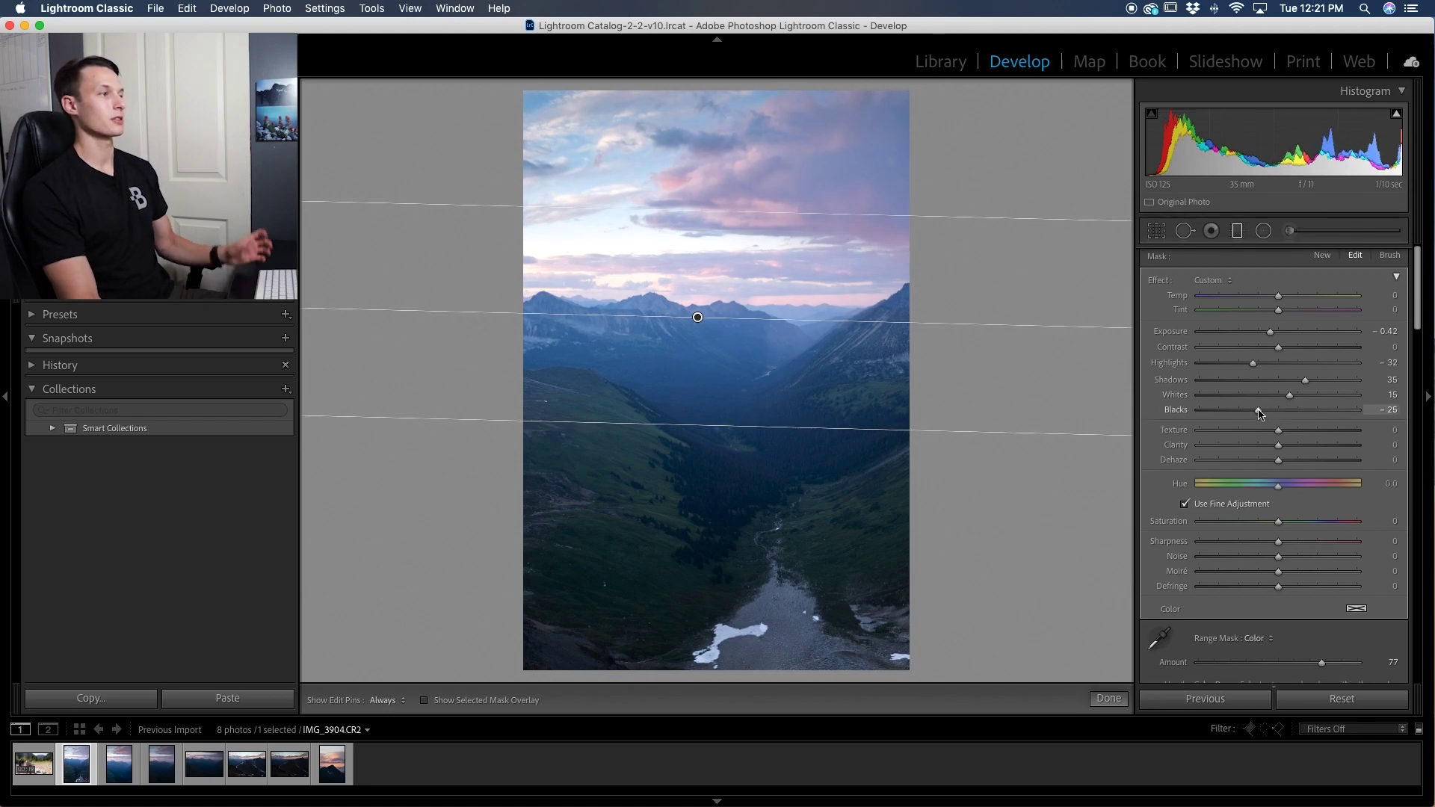
pyautogui.scroll(1, 1251, 376)
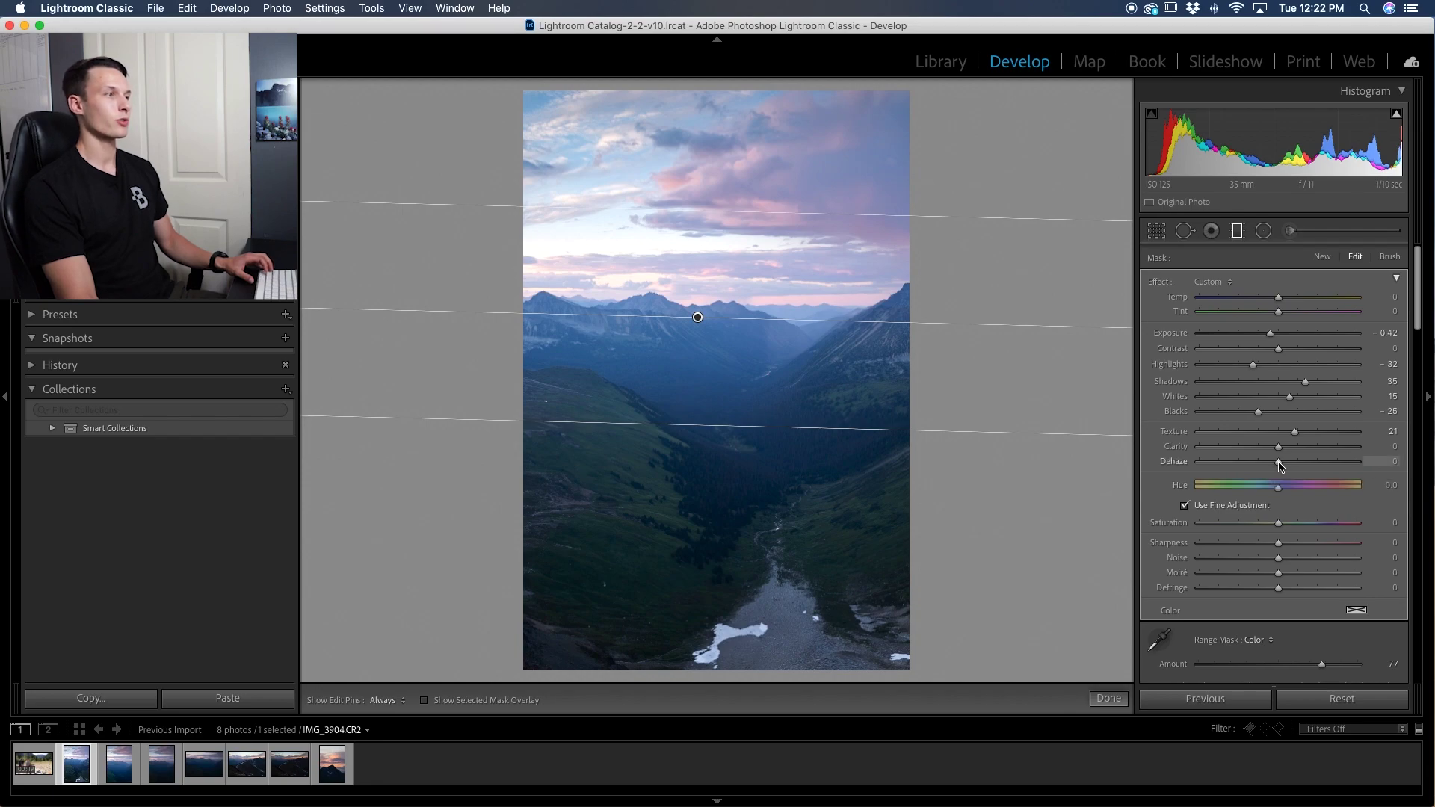
# Add Dehaze 16 and Contrast 24 to the sky filter, raising Shadows to 51 and easing Blacks to −21
pyautogui.moveTo(1291, 465); pyautogui.dragTo(1293, 465)
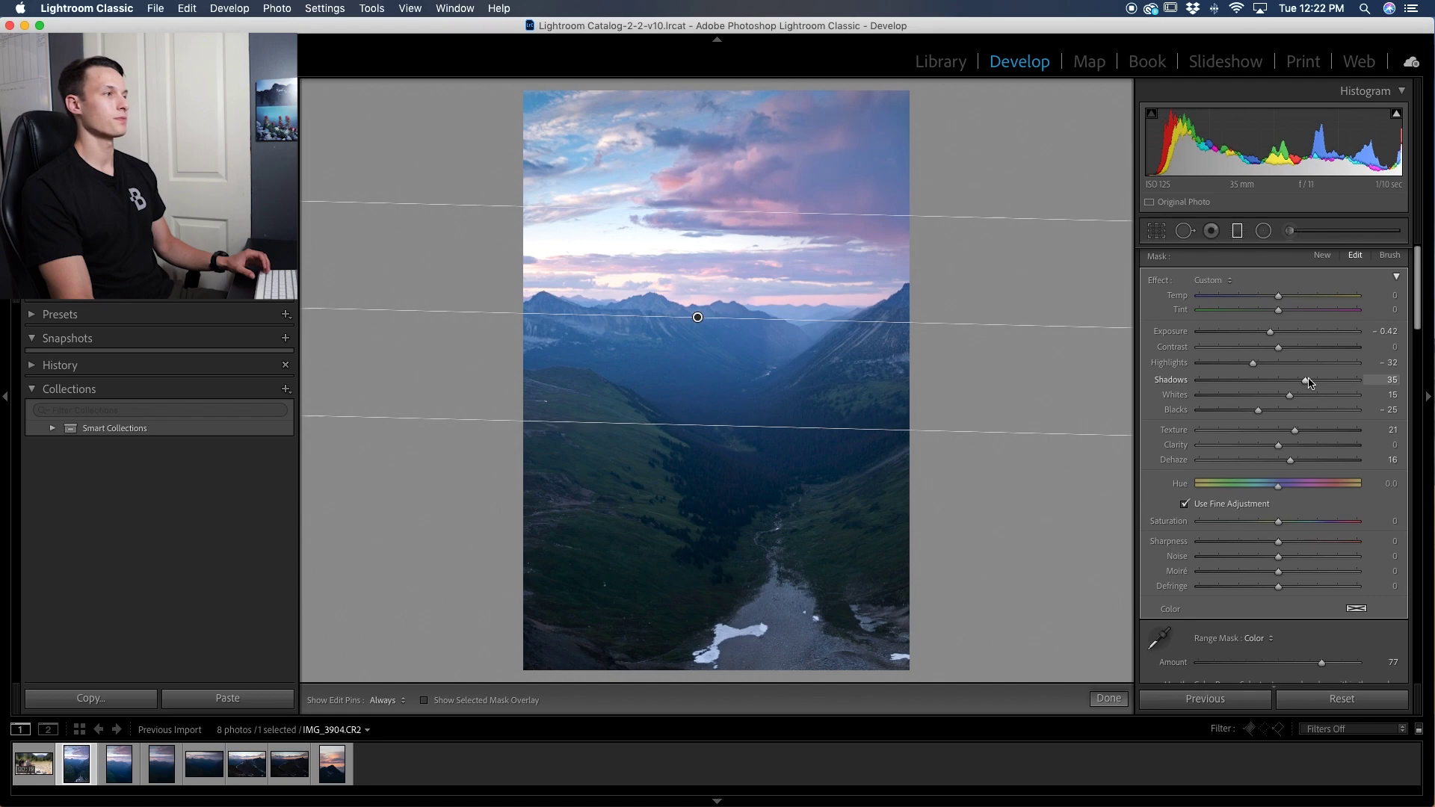
pyautogui.moveTo(1309, 382); pyautogui.dragTo(1298, 353)
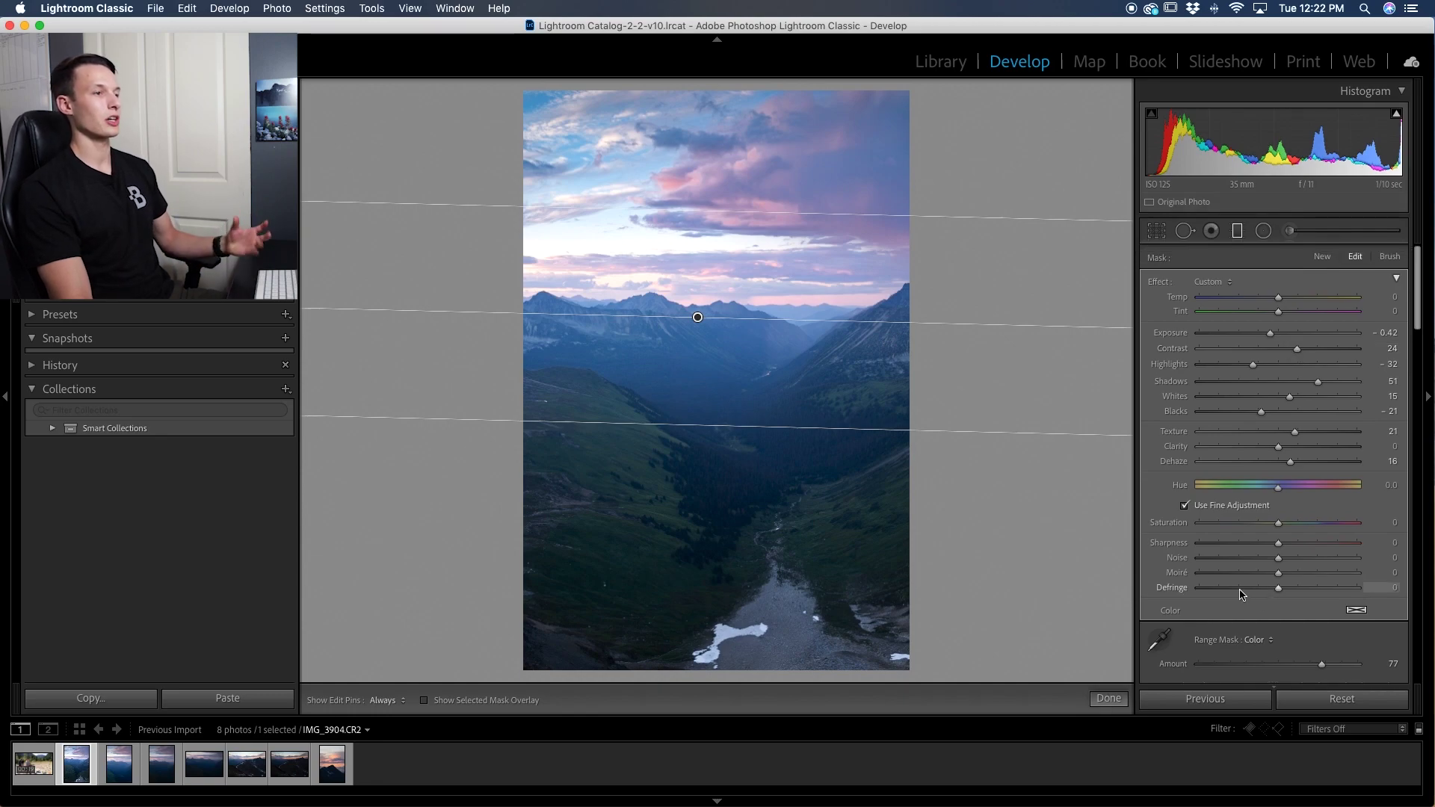
pyautogui.scroll(-3, 1240, 594)
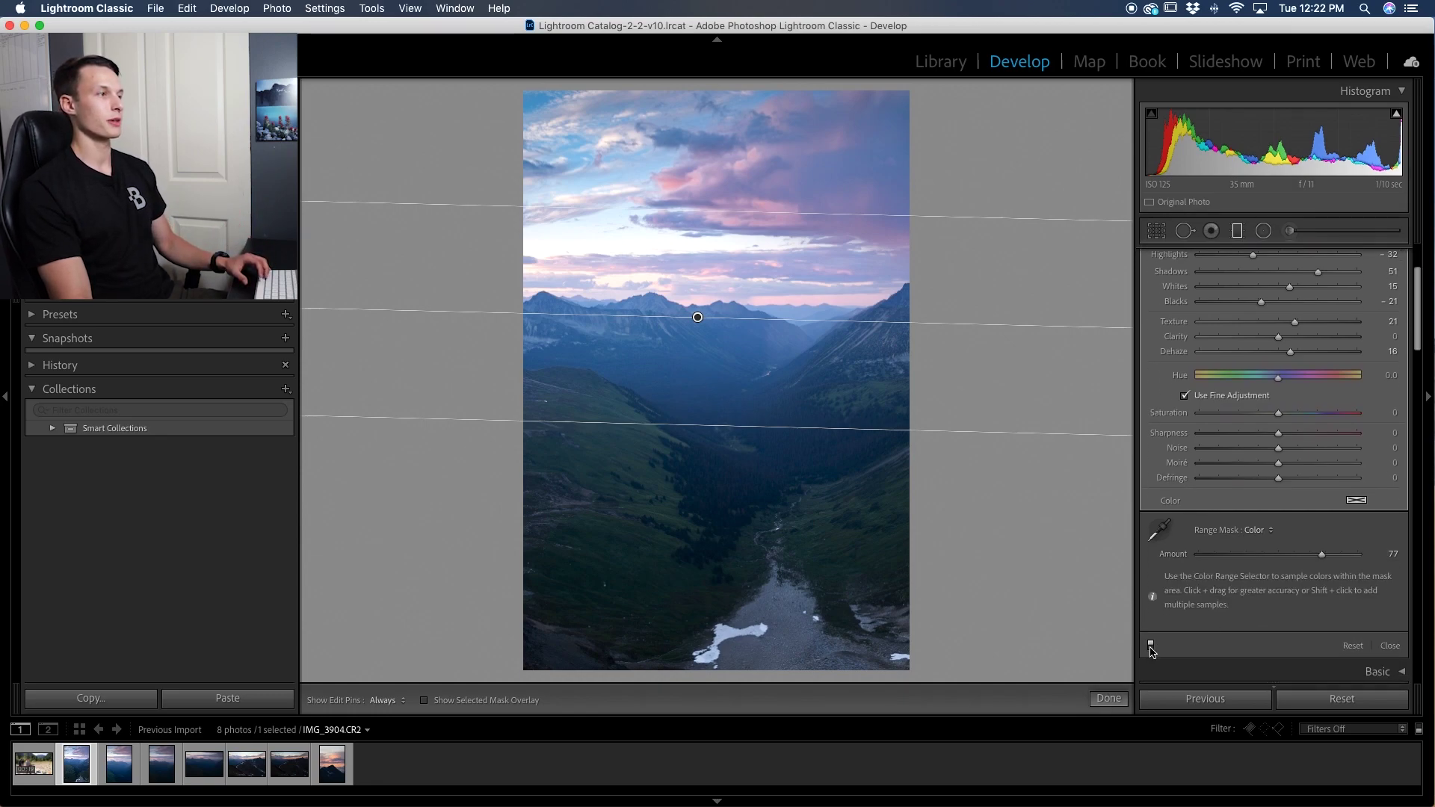
pyautogui.click(1151, 645)
pyautogui.click(1151, 645)
pyautogui.click(1150, 645)
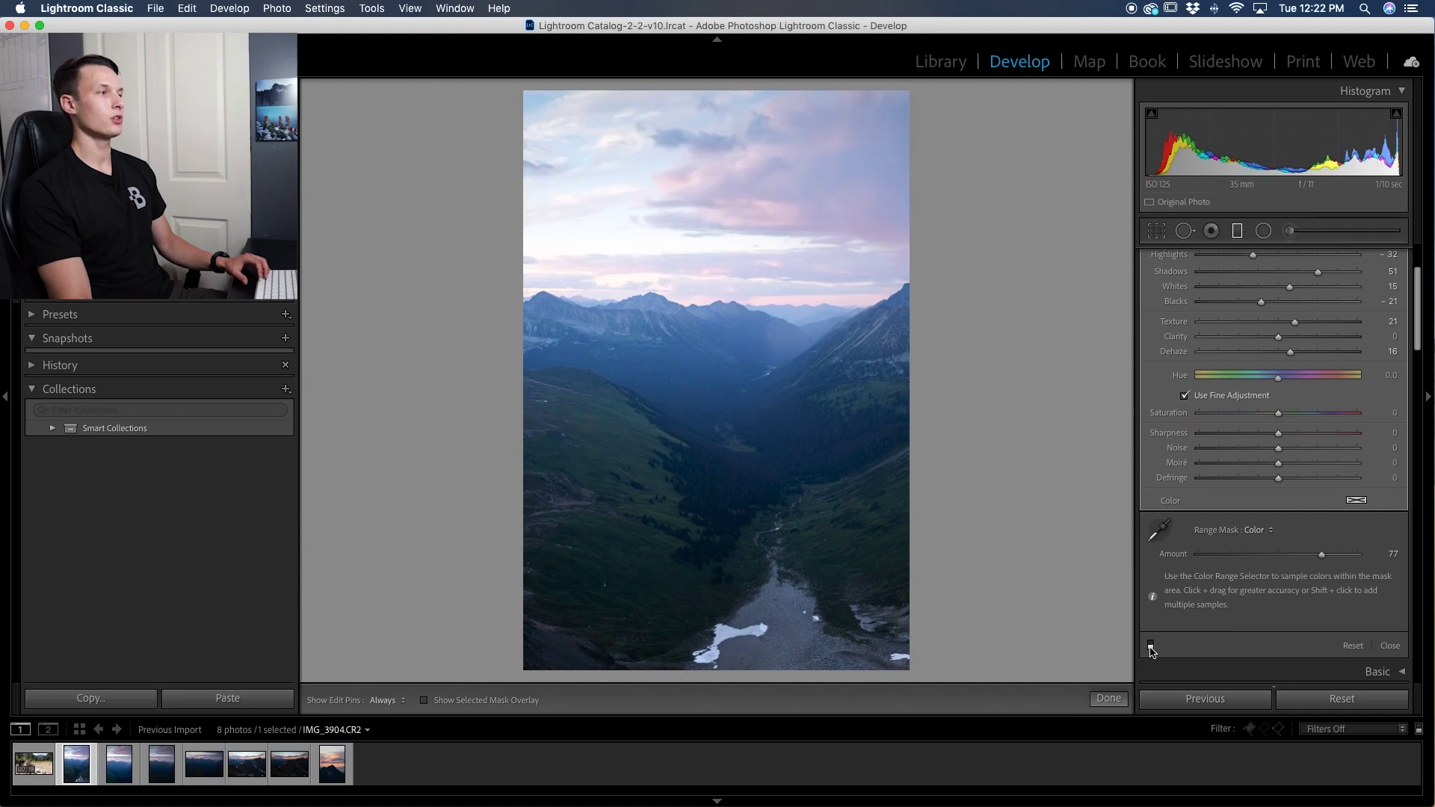
pyautogui.click(1151, 646)
pyautogui.click(1150, 646)
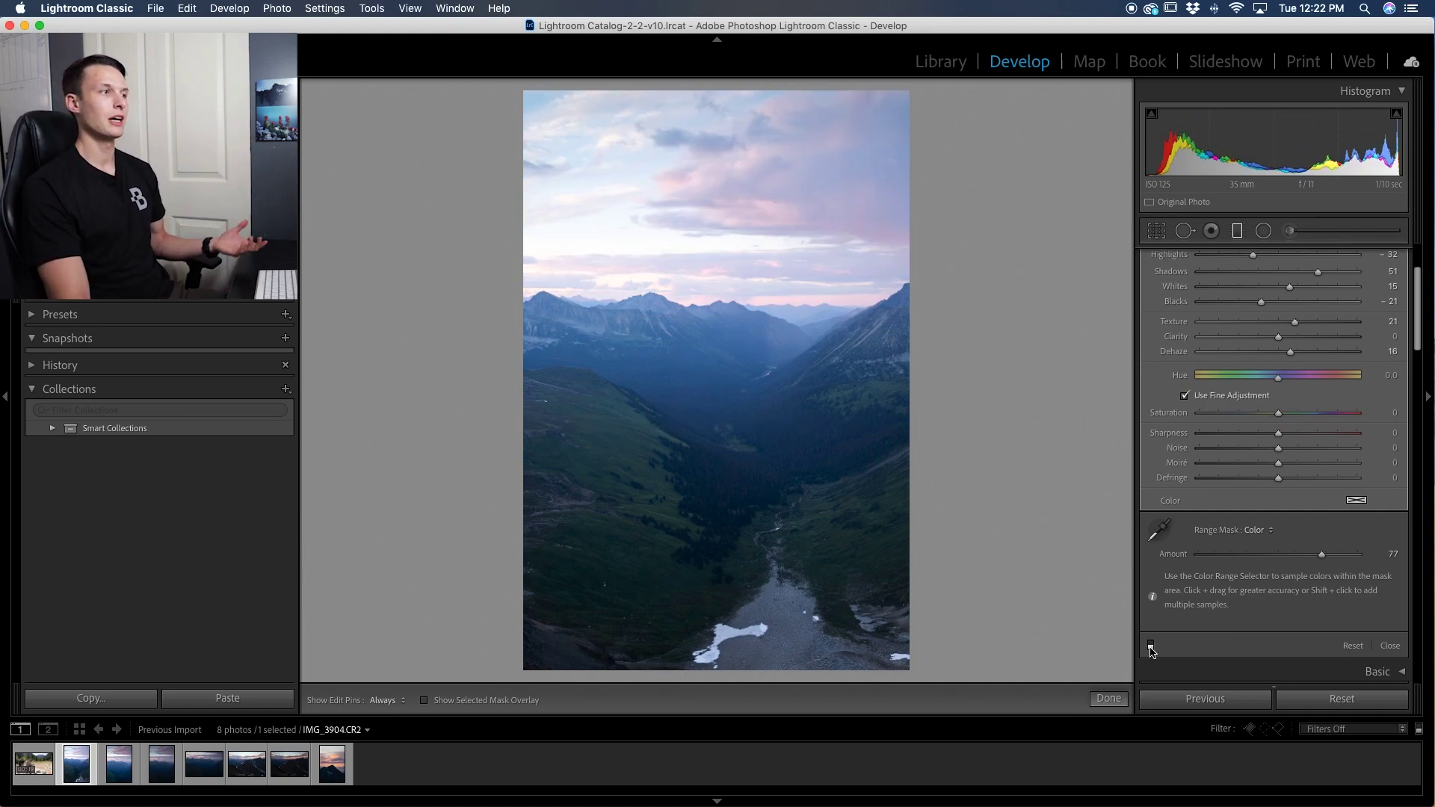
pyautogui.click(1150, 646)
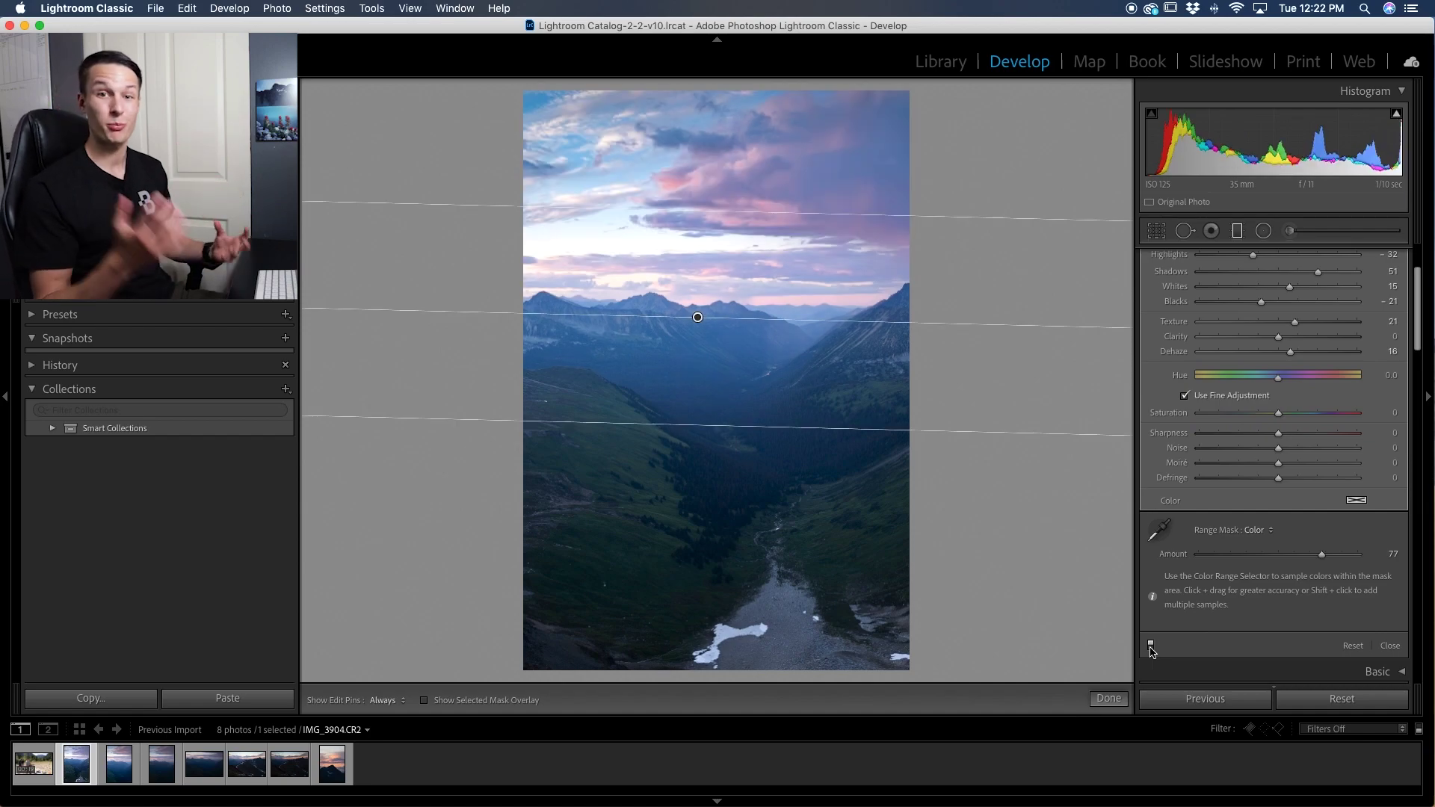